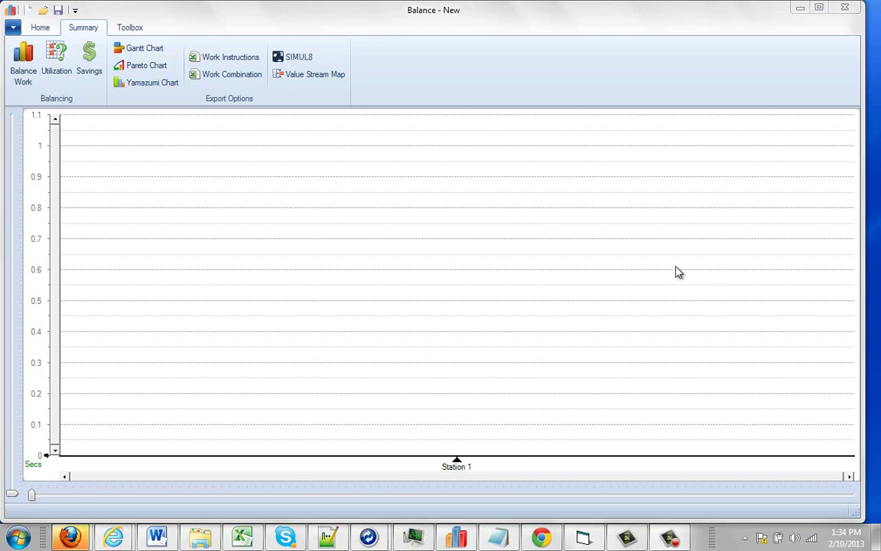
Step: Open the Work Instructions configuration file from the program's default settings, then minimize the workbook
click(13, 29)
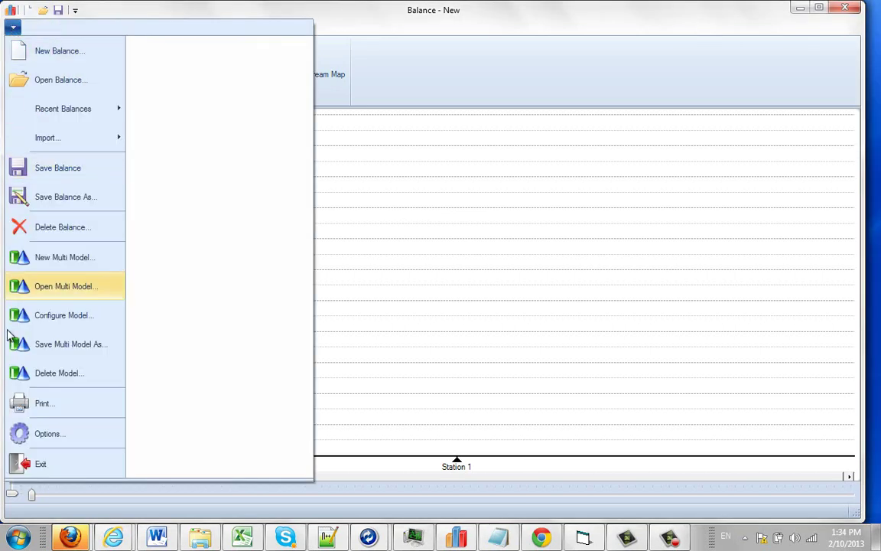
click(61, 437)
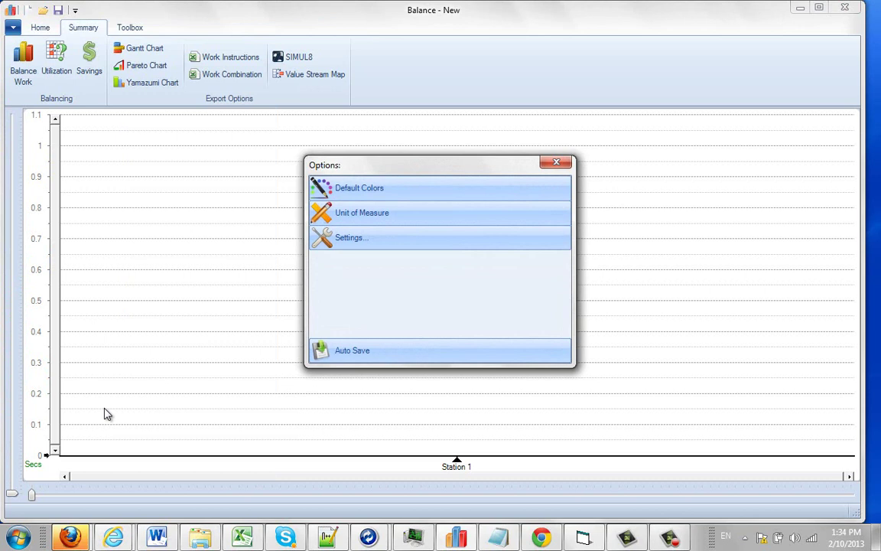
click(375, 242)
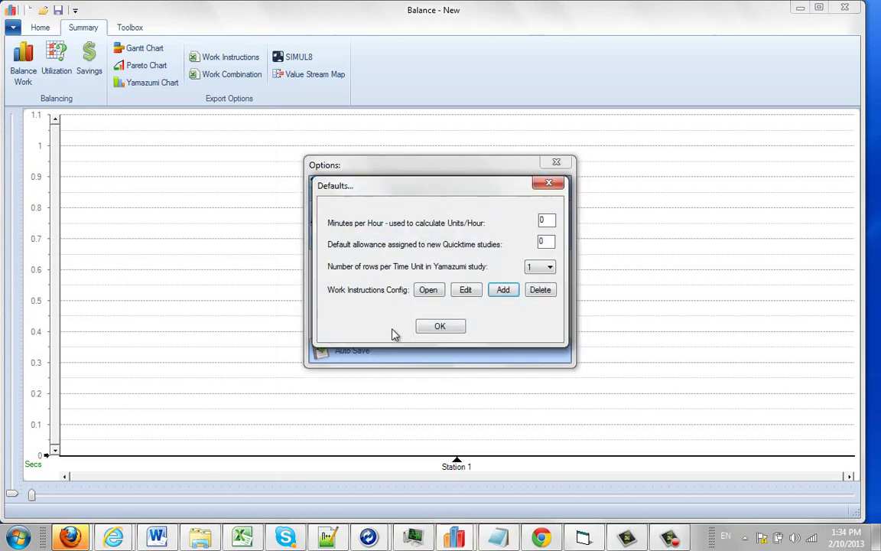
click(428, 291)
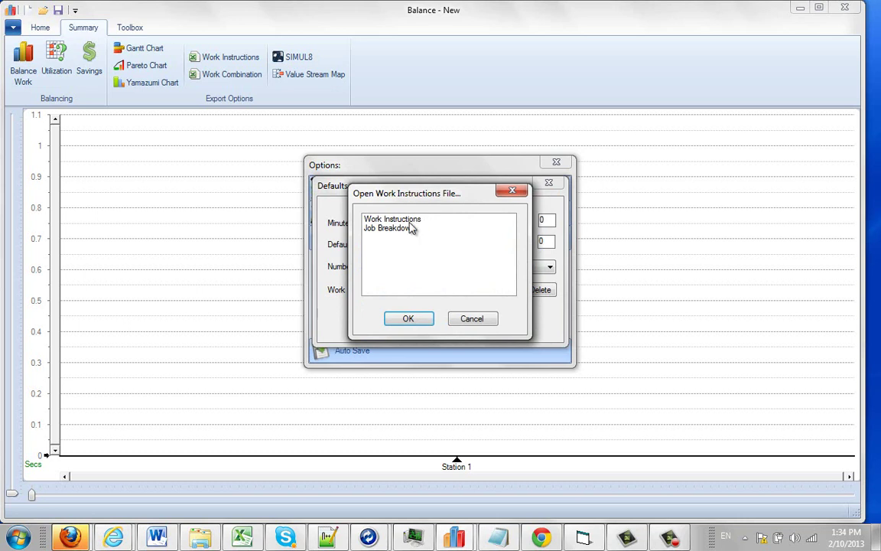
click(405, 220)
click(411, 318)
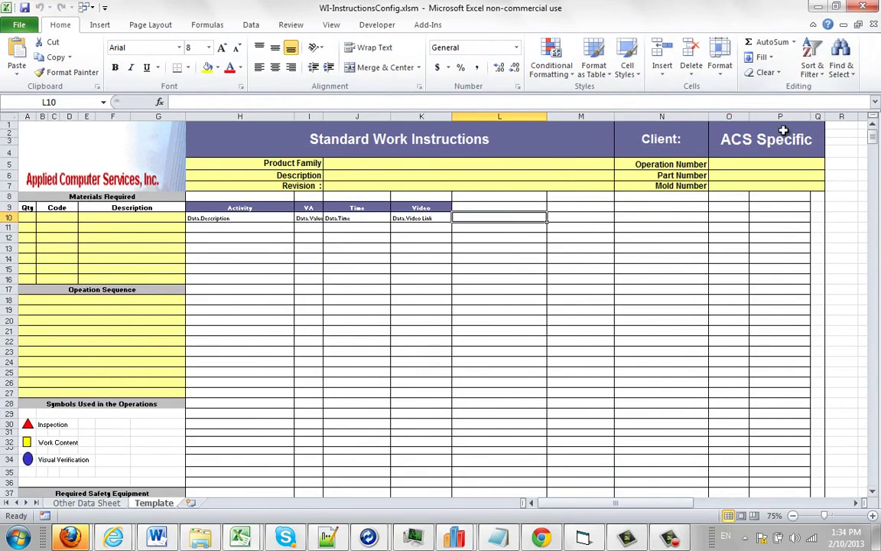
click(818, 6)
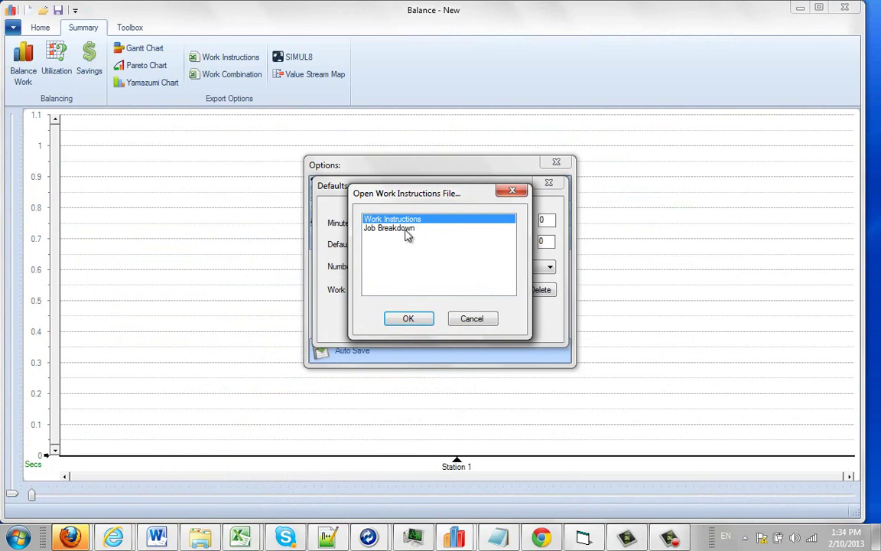
Step: Open the Job Breakdown configuration file from the work instructions list, then minimize the workbook
click(406, 228)
click(417, 321)
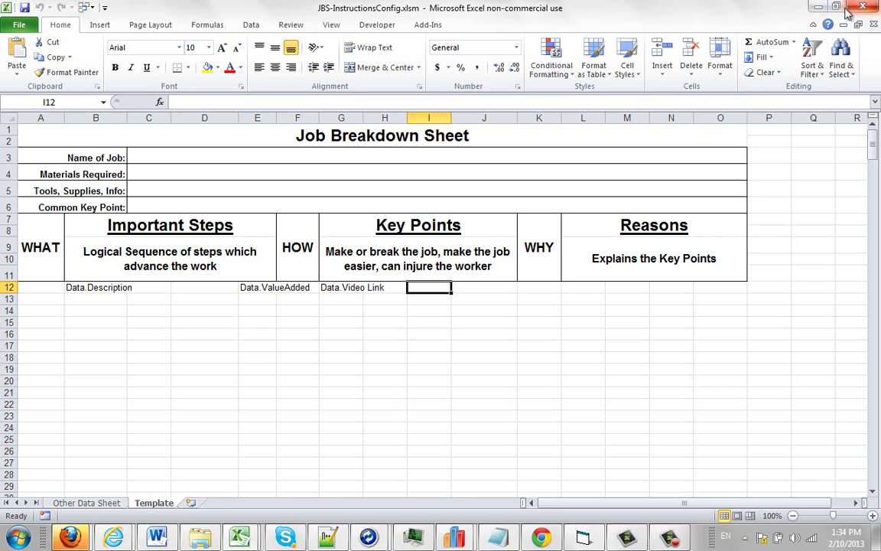
click(814, 7)
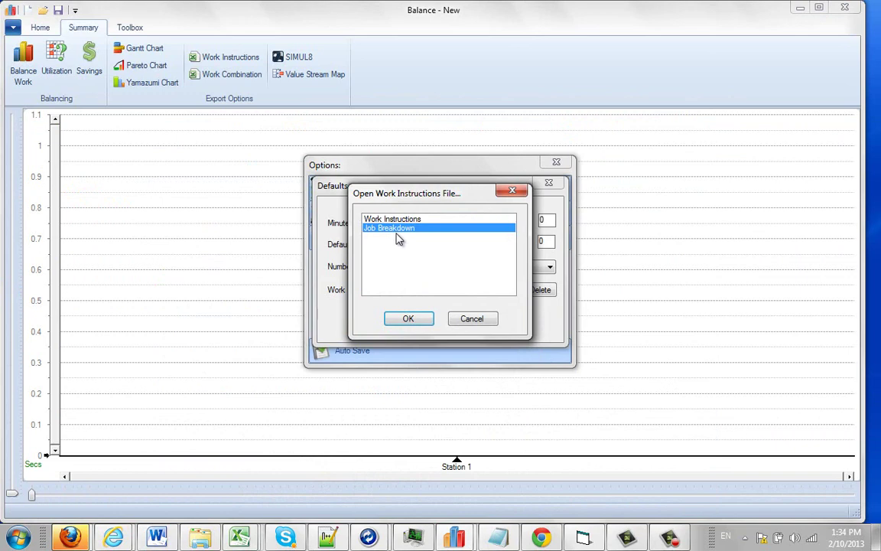
Step: Switch to Windows Explorer and open the Templates folder inside Documents > Applied Computer Services
mouse_move(200, 535)
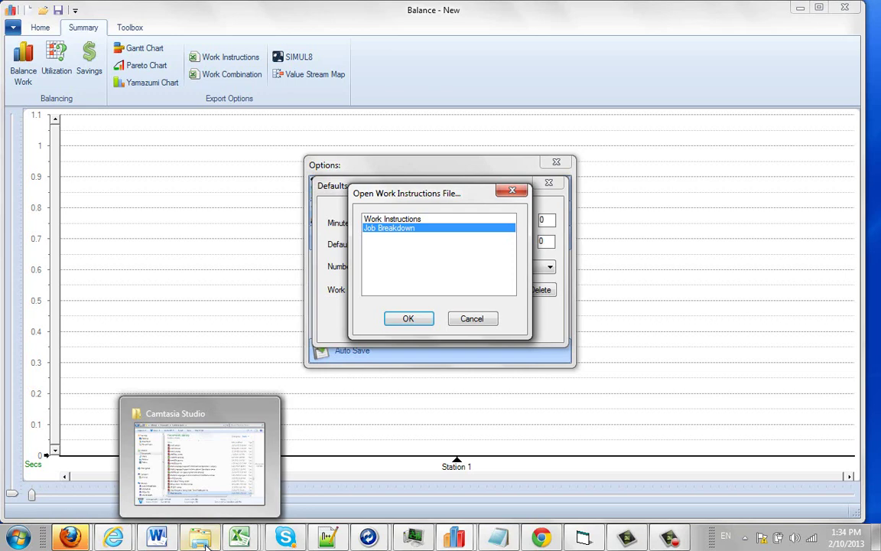
click(205, 540)
click(178, 259)
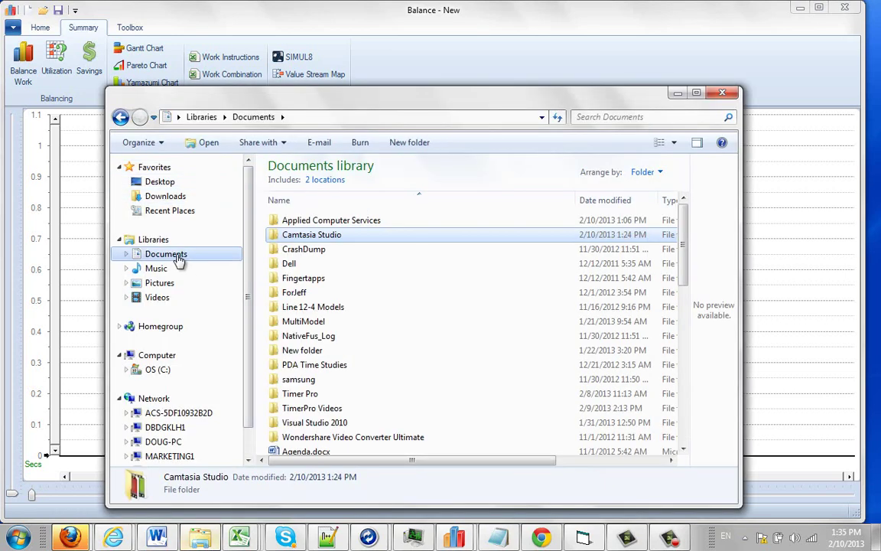
click(330, 222)
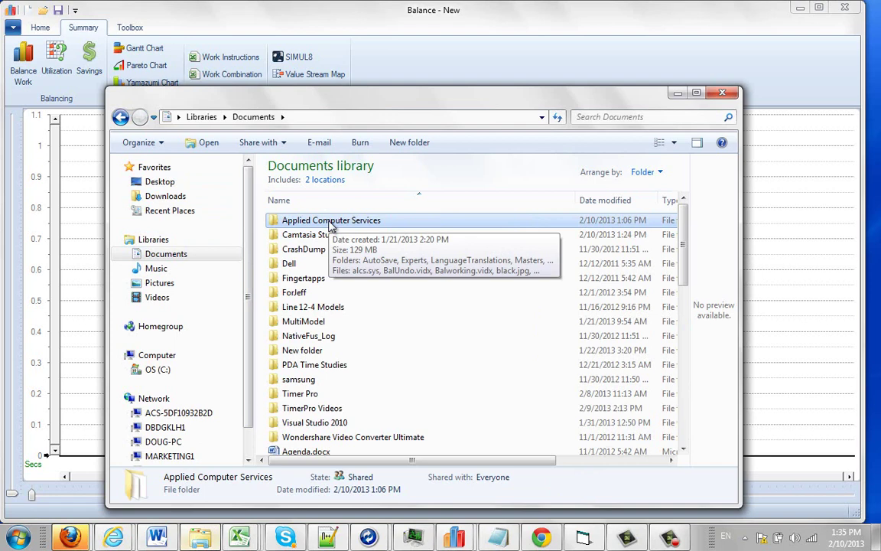
double_click(330, 222)
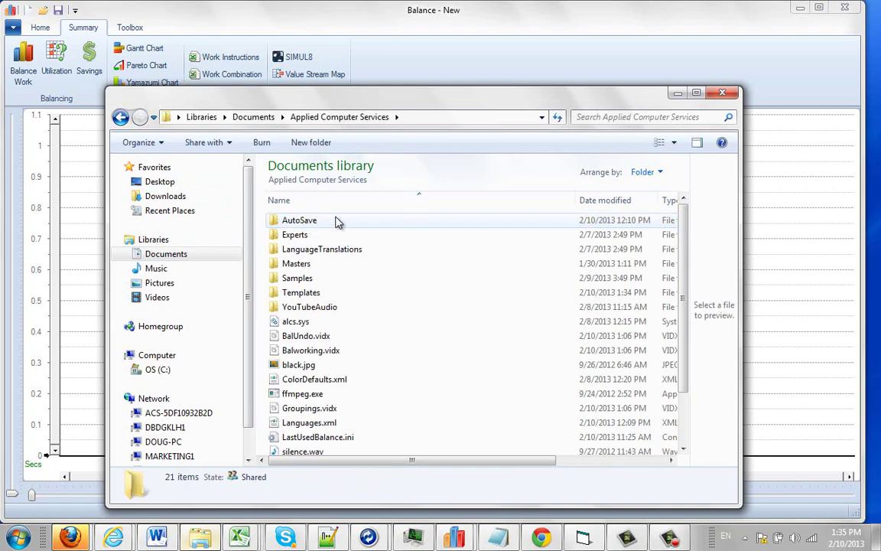
double_click(303, 294)
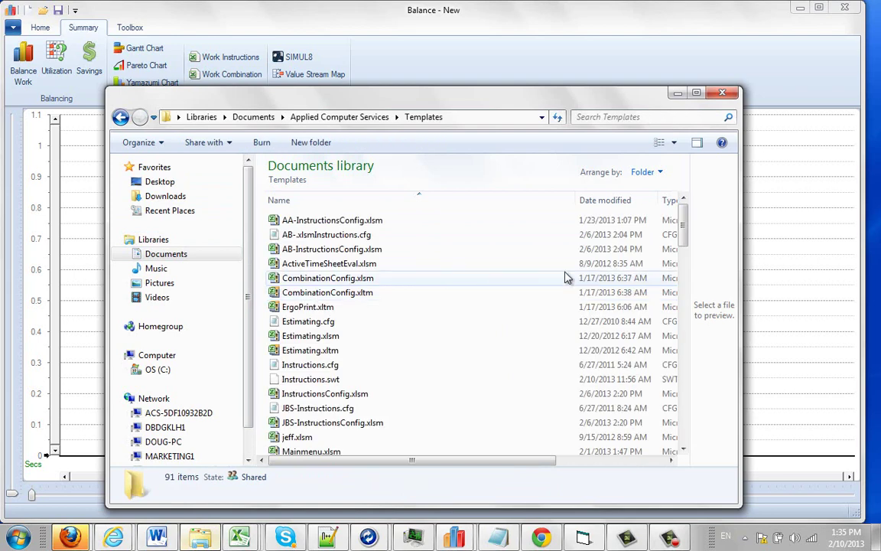
Step: Look through the Templates folder for WI-InstructionsConfig.xlsm and JBS-InstructionsConfig.xlsm, comparing them with the configuration list, then minimize the folder window
mouse_move(690, 234)
mouse_down()
mouse_move(691, 264)
mouse_move(690, 222)
mouse_up()
drag(586, 106, 653, 359)
drag(466, 363, 437, 94)
drag(725, 221, 723, 410)
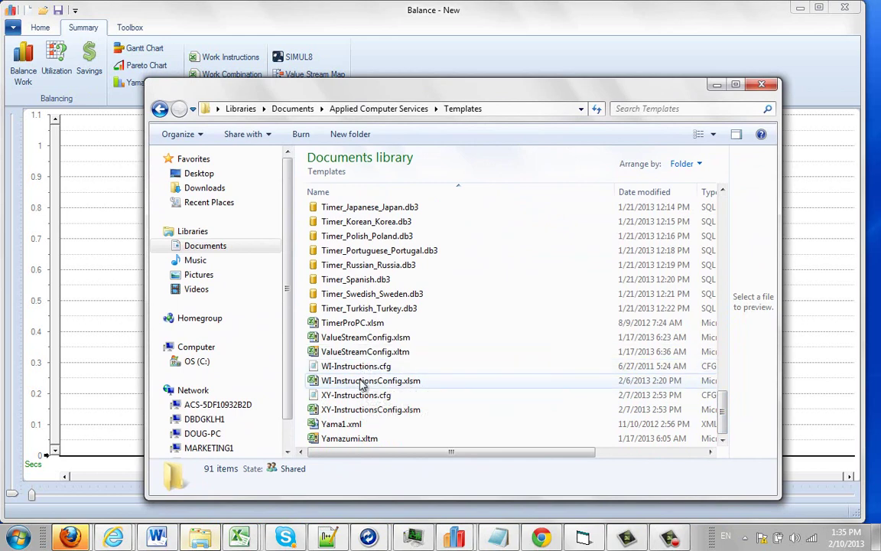
drag(528, 84, 534, 320)
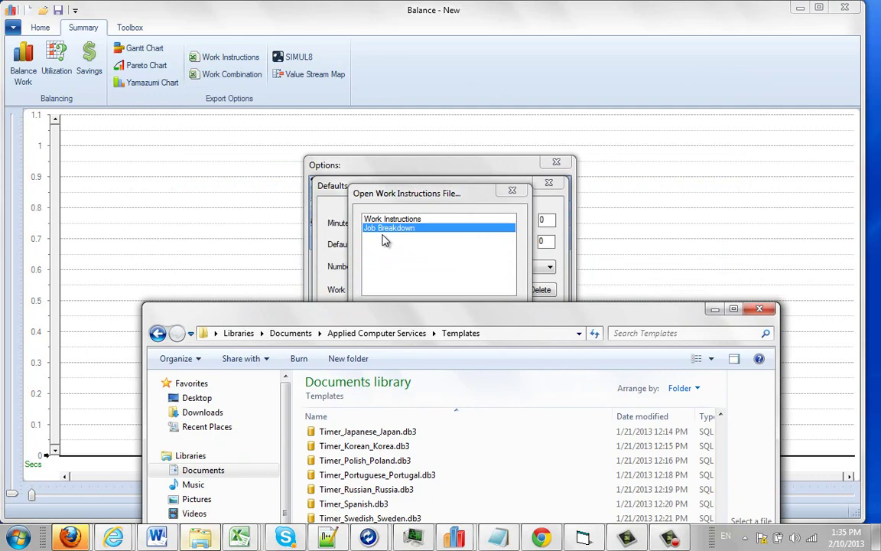
drag(423, 318, 412, 109)
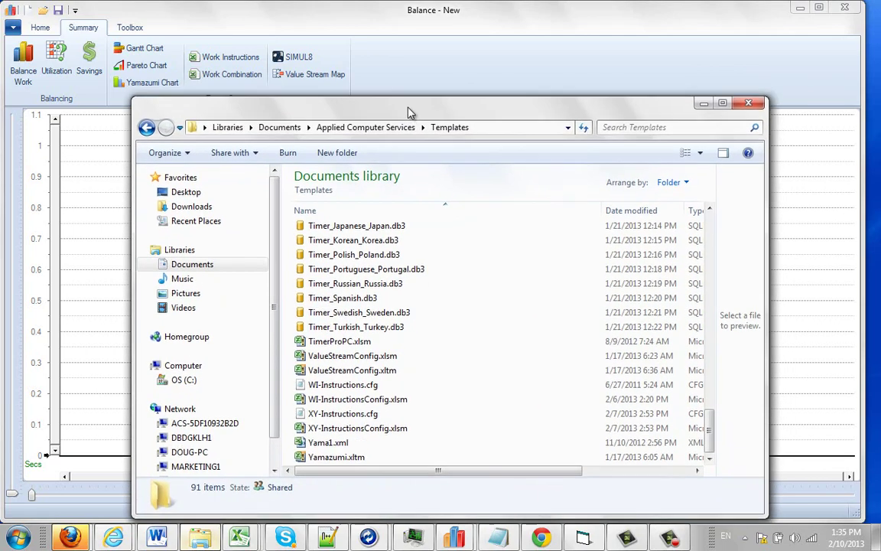
drag(710, 423, 710, 243)
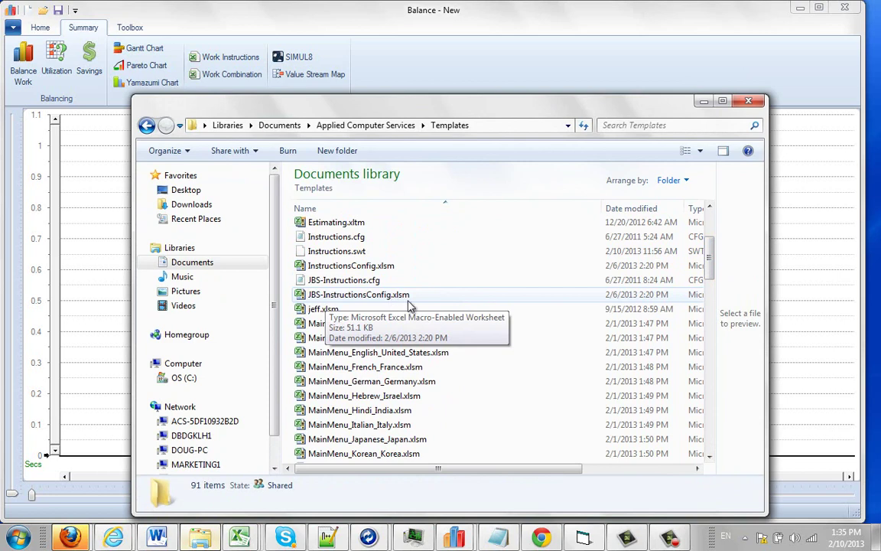
click(702, 103)
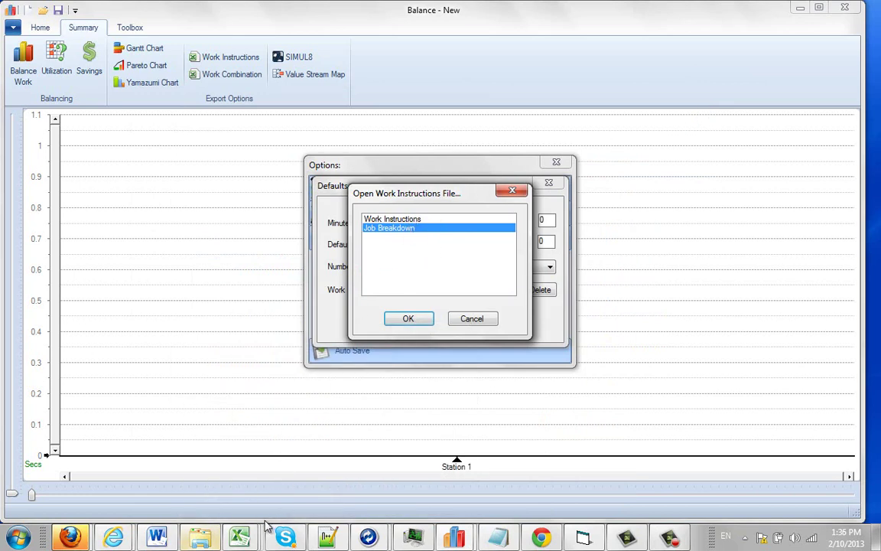
Step: Switch to WI-InstructionsConfig.xlsm in Excel and highlight in turn the header rows, columns A to G, and the data area H9:P38
mouse_move(241, 538)
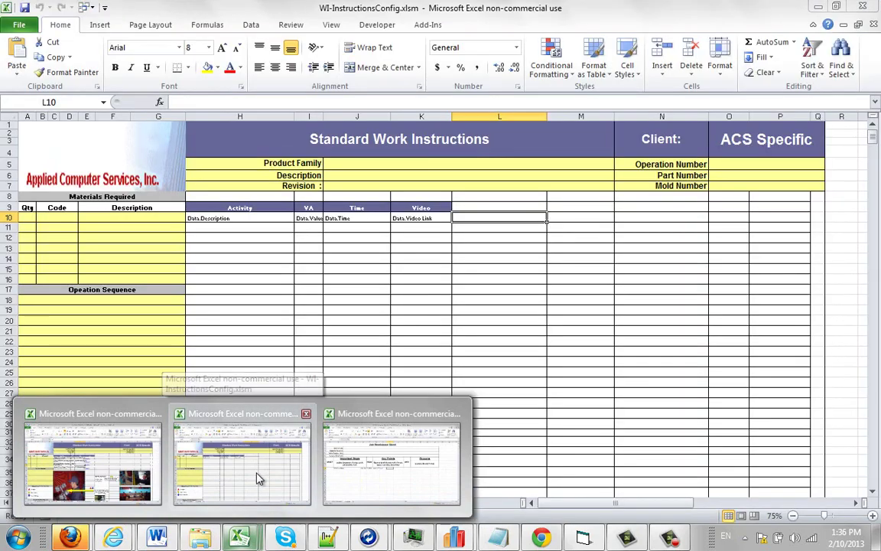
click(257, 480)
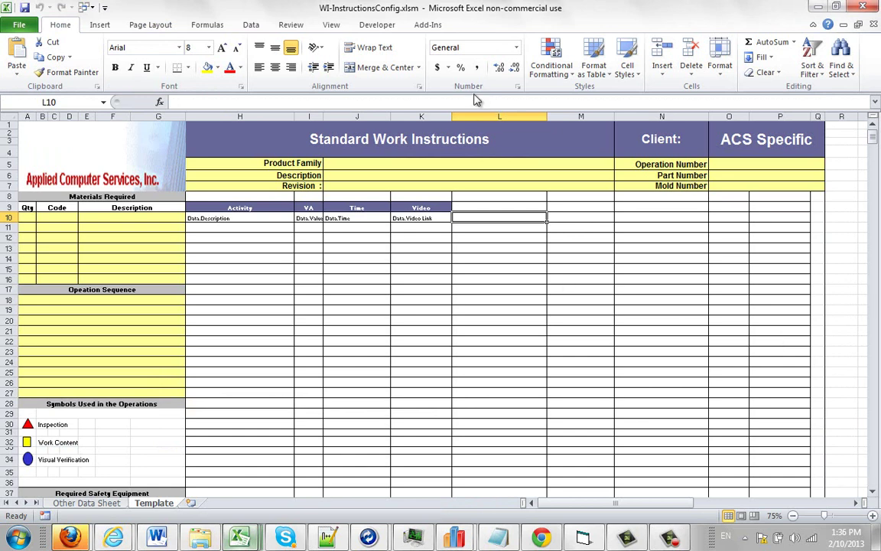
drag(9, 125, 14, 201)
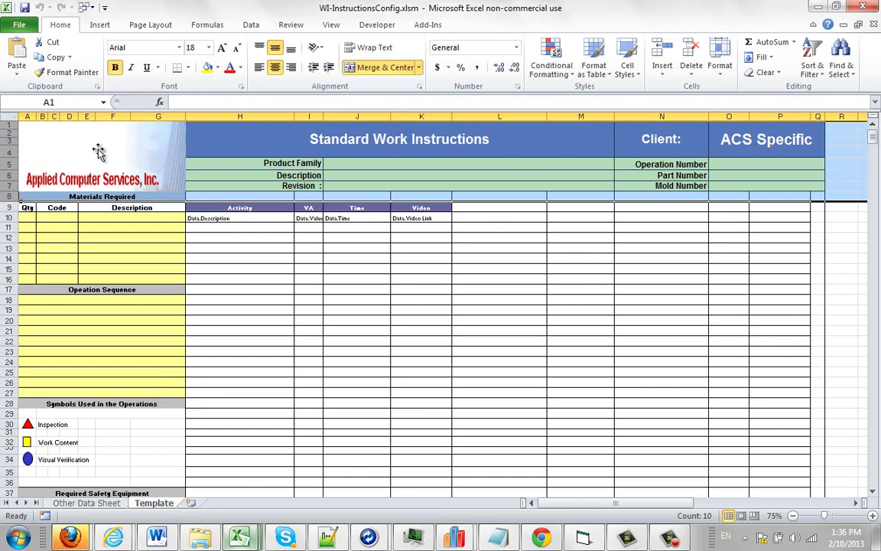
drag(26, 116, 177, 115)
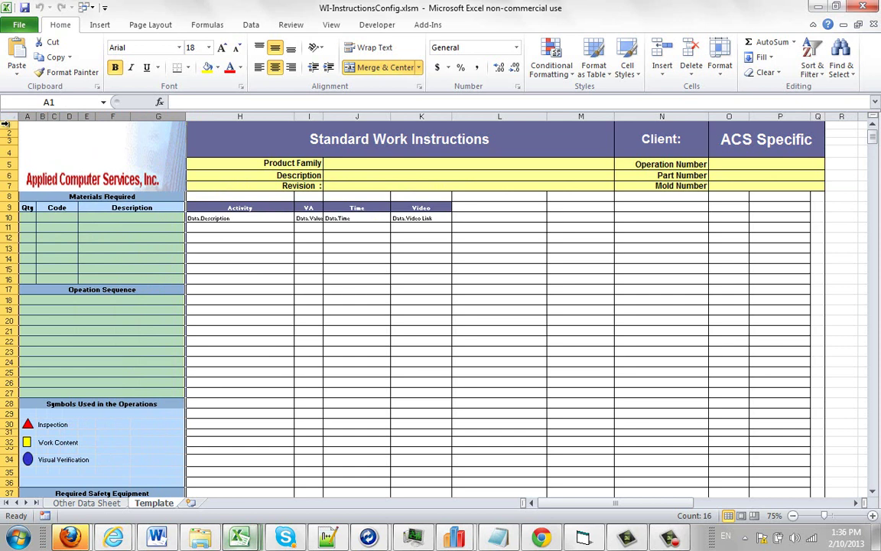
drag(6, 124, 9, 186)
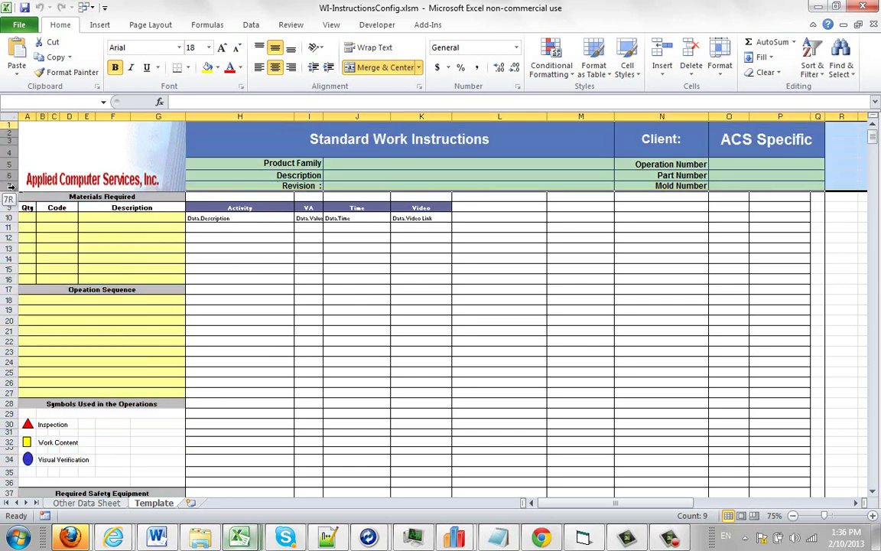
drag(26, 117, 156, 116)
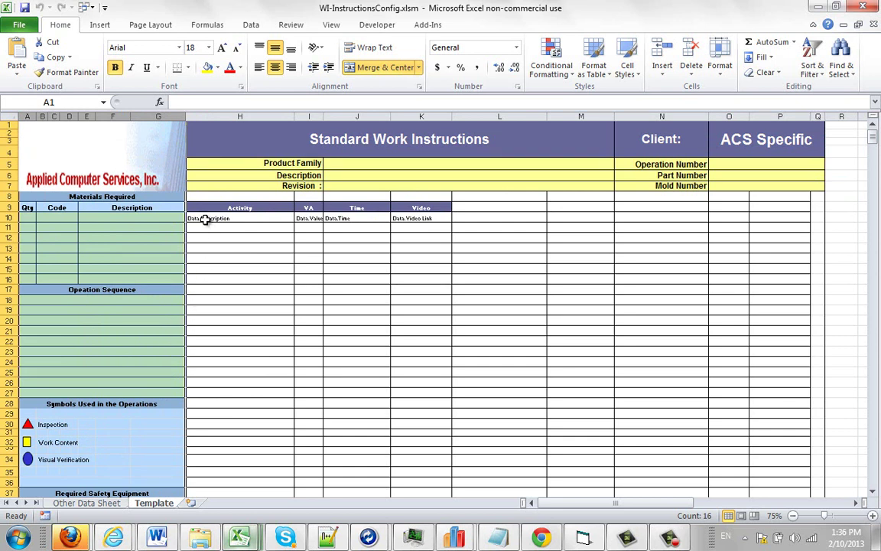
drag(198, 208, 785, 447)
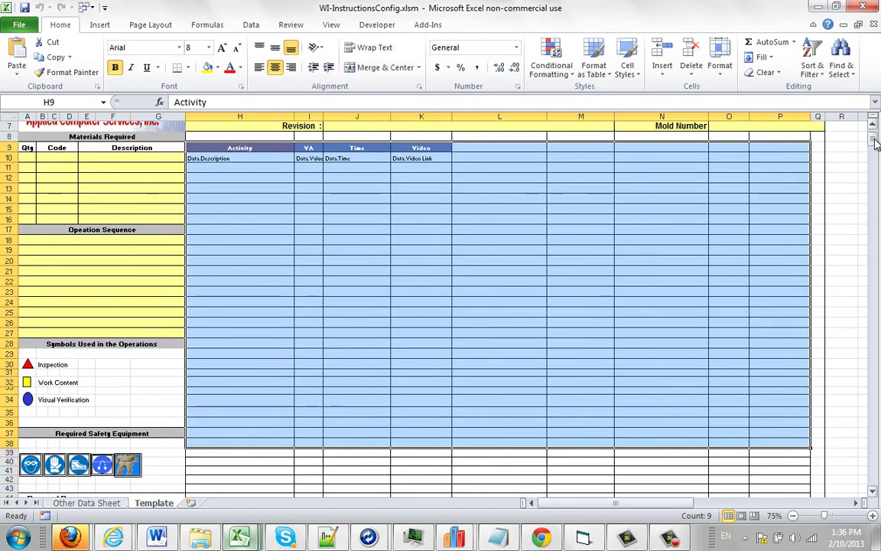
drag(877, 144, 874, 135)
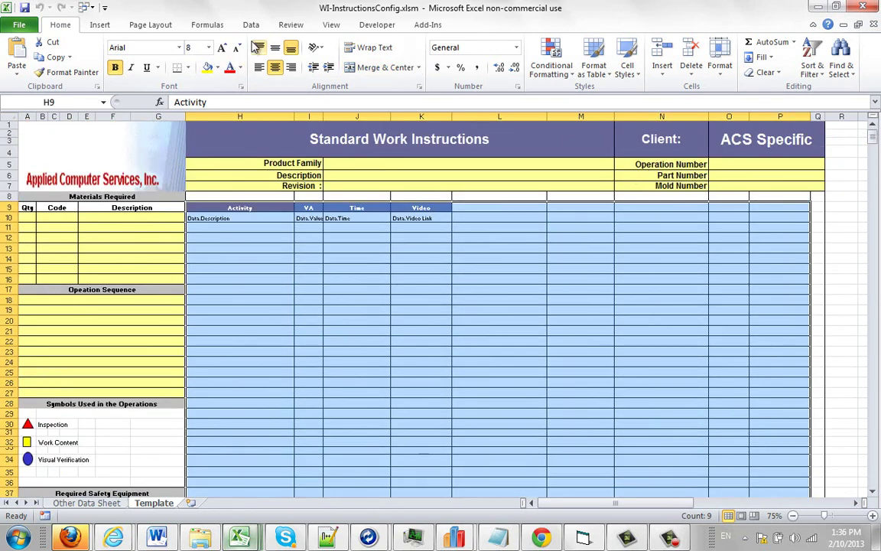
Step: Set the Template sheet's zoom to 25% and highlight columns A to G to examine the overall layout, then minimize the workbook
click(330, 25)
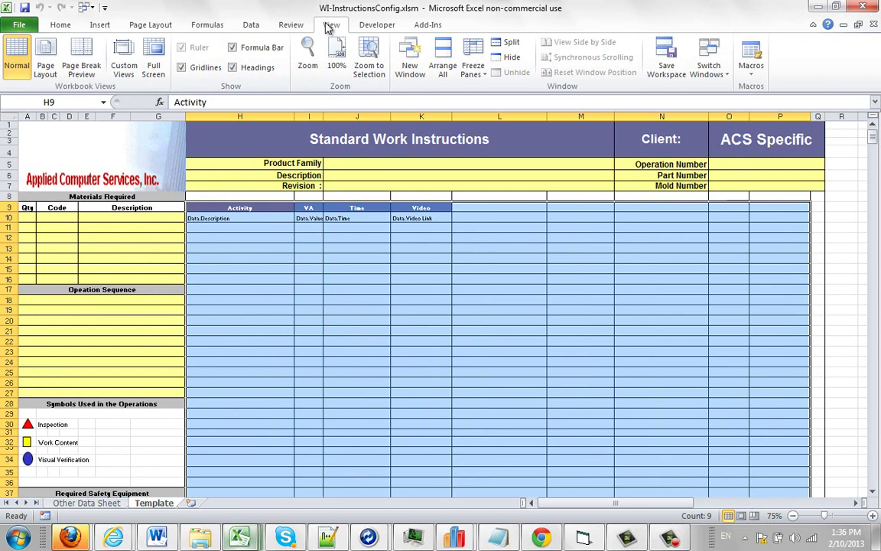
click(308, 52)
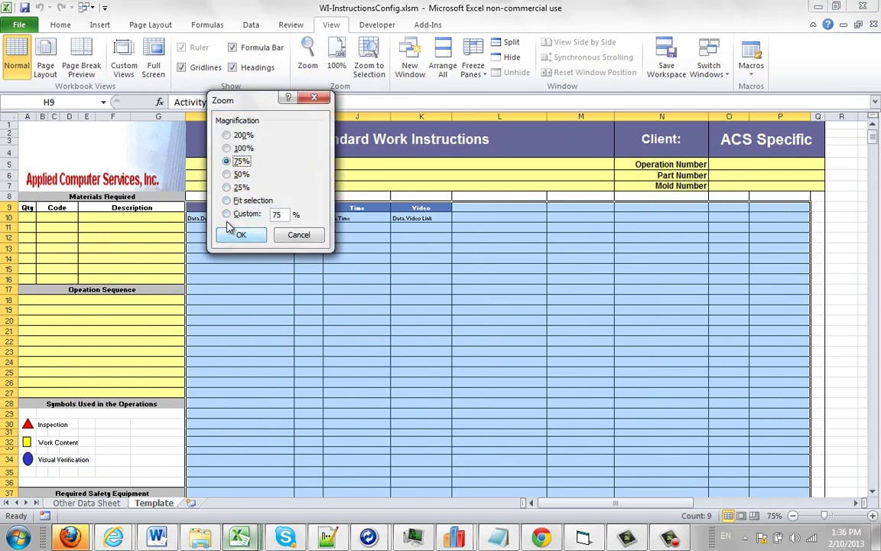
click(227, 186)
click(251, 236)
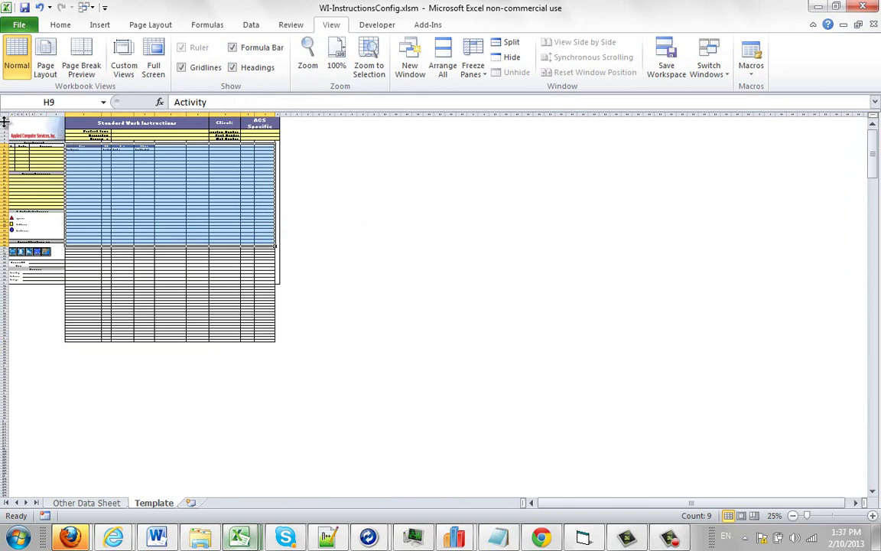
drag(4, 119, 65, 114)
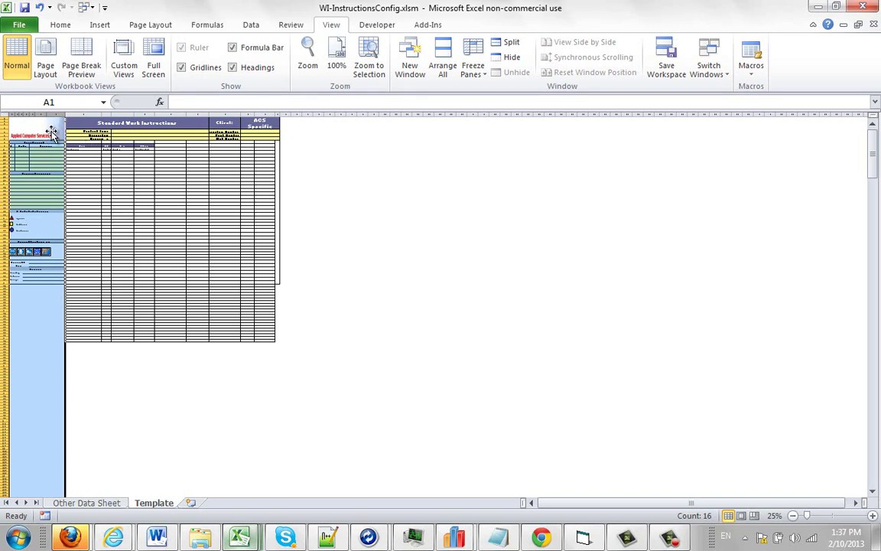
click(817, 8)
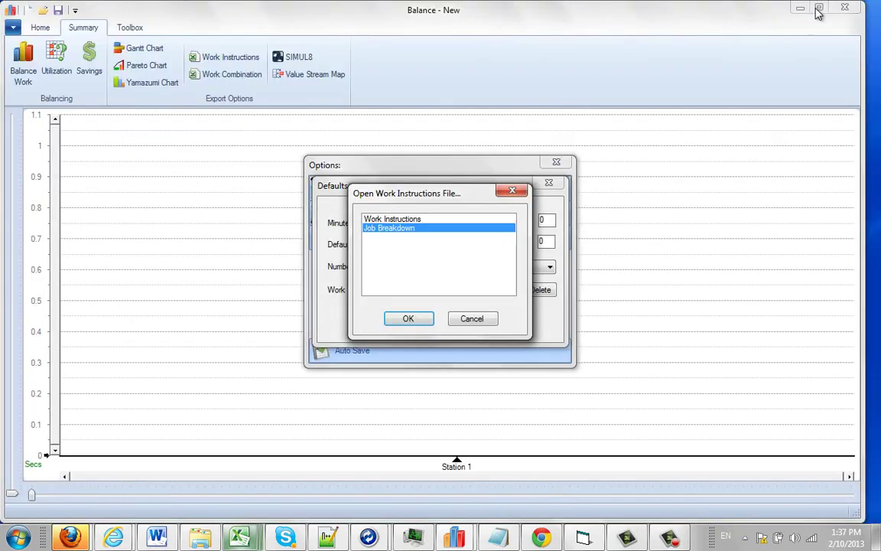
Step: Switch to JBS-InstructionsConfig.xlsm and highlight cells A13:A29 and header rows 1 to 11 to examine the Job Breakdown Sheet layout
mouse_move(239, 540)
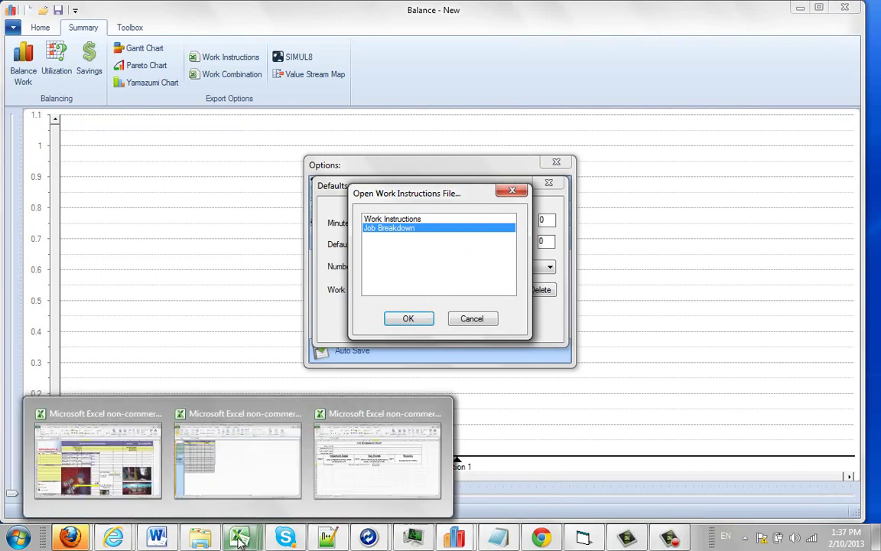
click(333, 474)
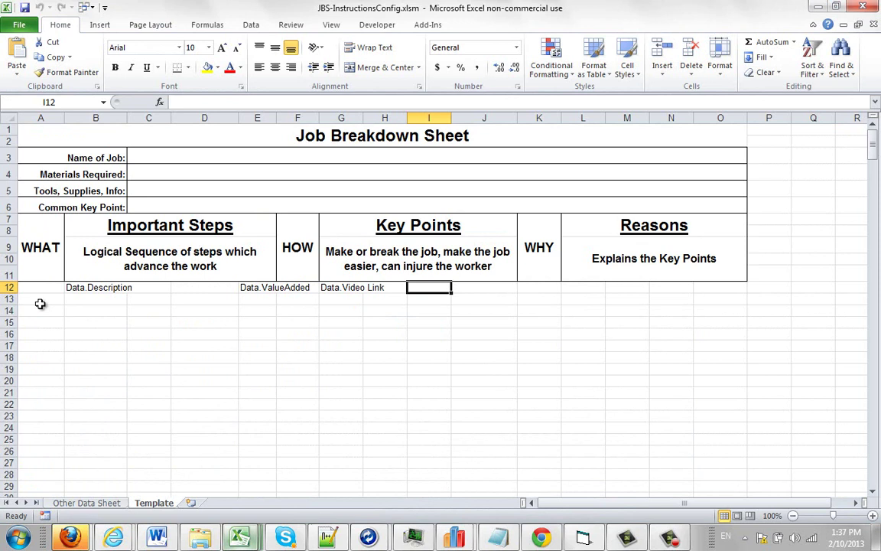
drag(39, 303, 46, 487)
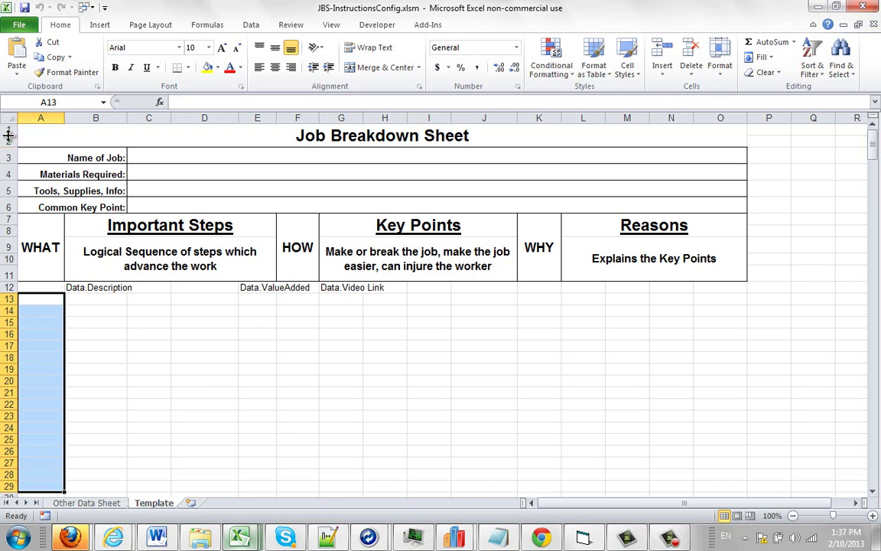
drag(8, 134, 7, 135)
drag(8, 132, 13, 280)
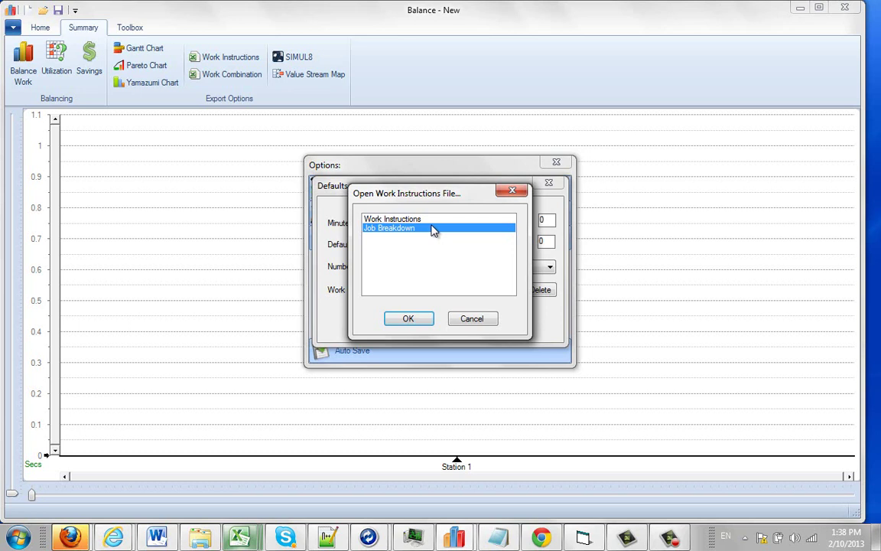
Step: Bring the Templates folder back up to review the JBS configuration files, then minimize it
click(201, 535)
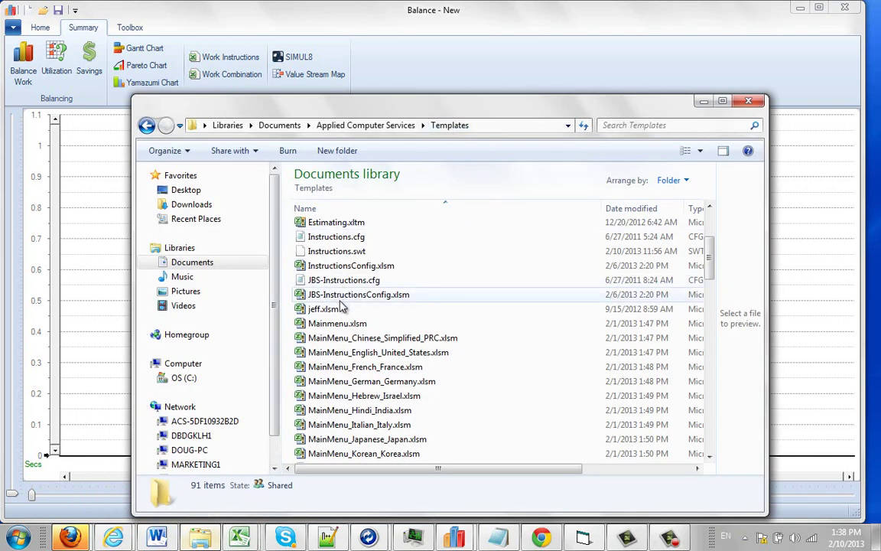
click(702, 101)
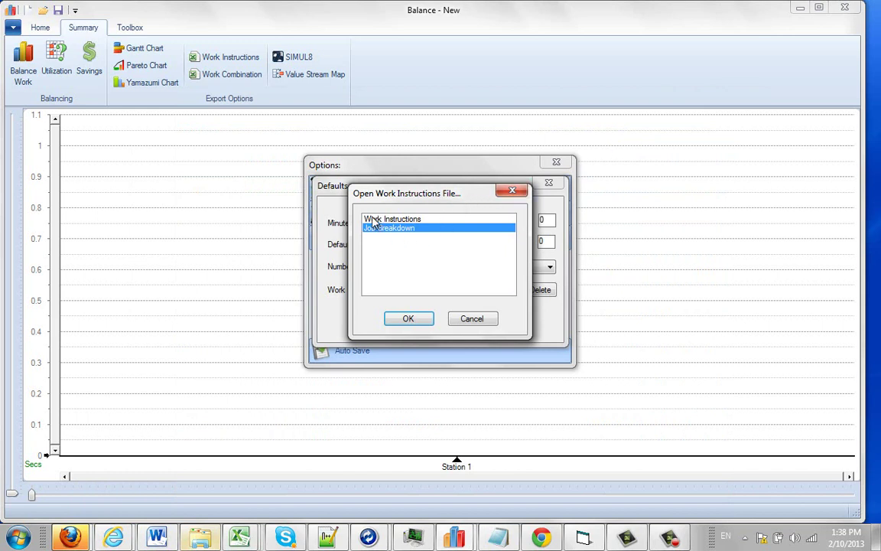